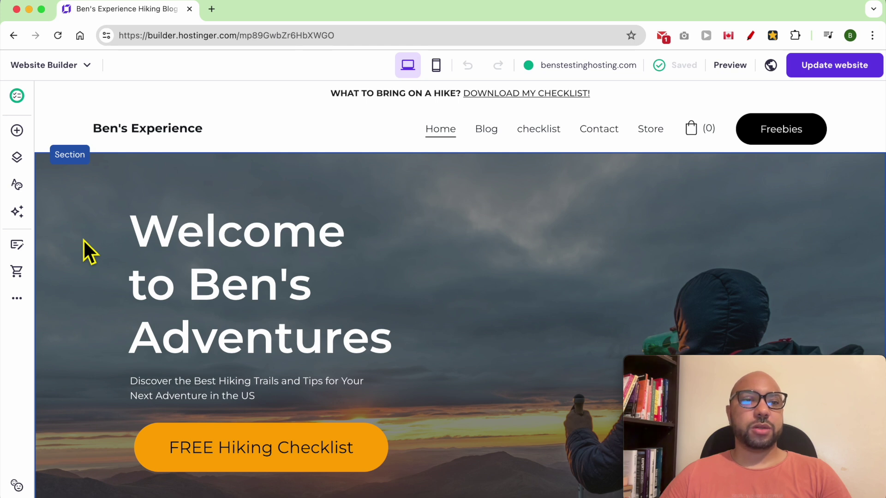
Step: Reach the site's SEO settings and list the main pages
left_click(18, 301)
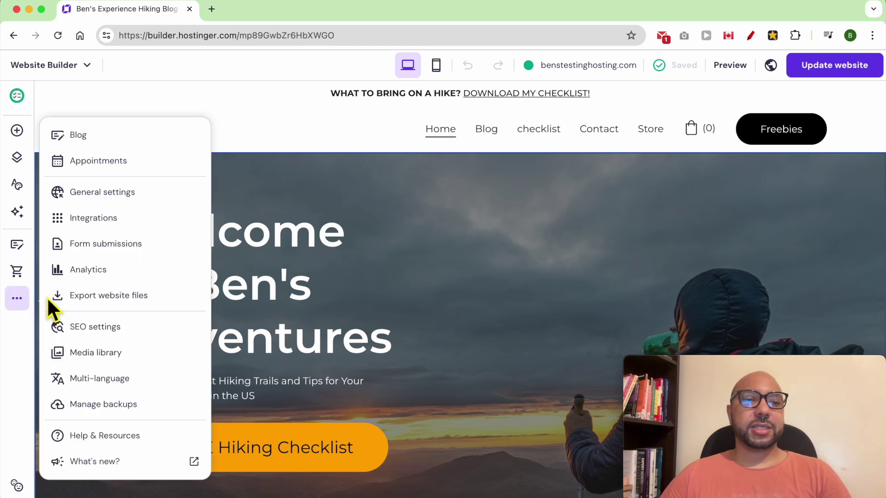
left_click(155, 338)
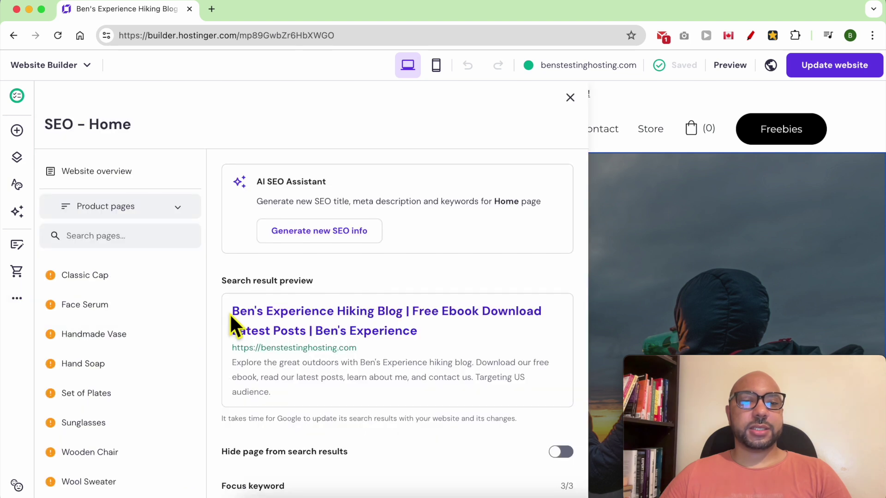
left_click(145, 206)
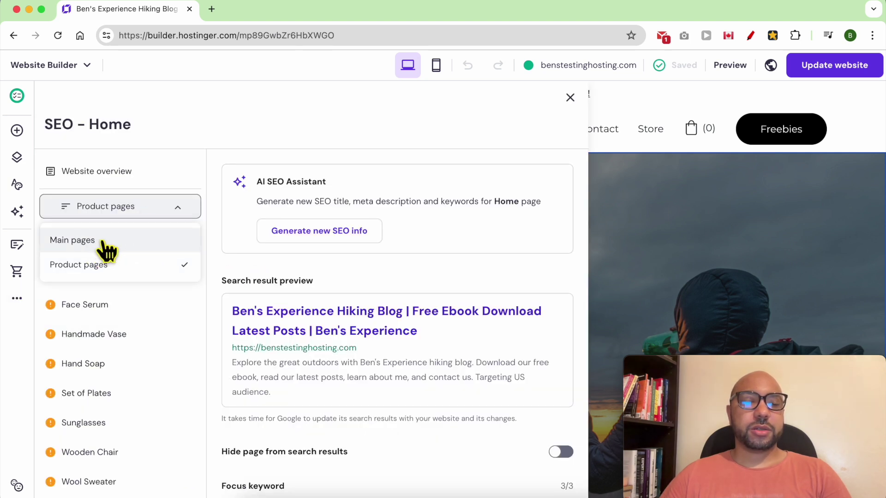
left_click(72, 240)
Step: Browse the page-type filter, return to main pages and select the Store page's SEO settings
left_click(138, 206)
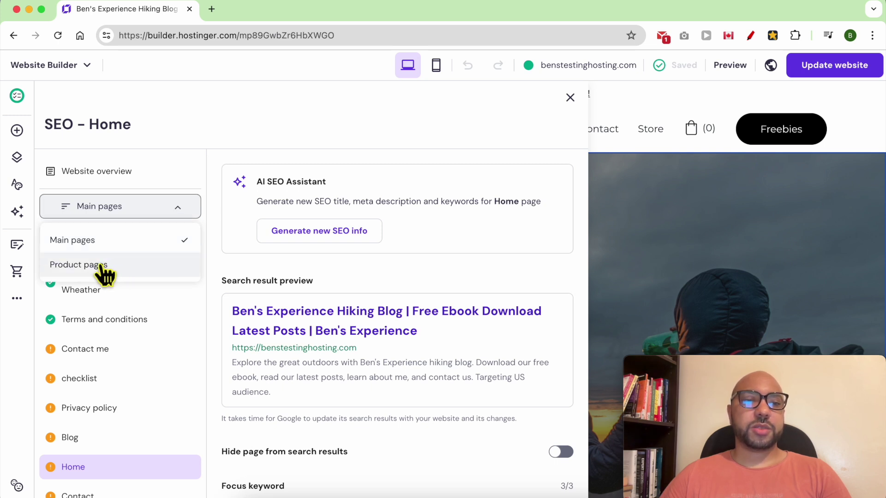
left_click(103, 267)
left_click(139, 207)
left_click(119, 240)
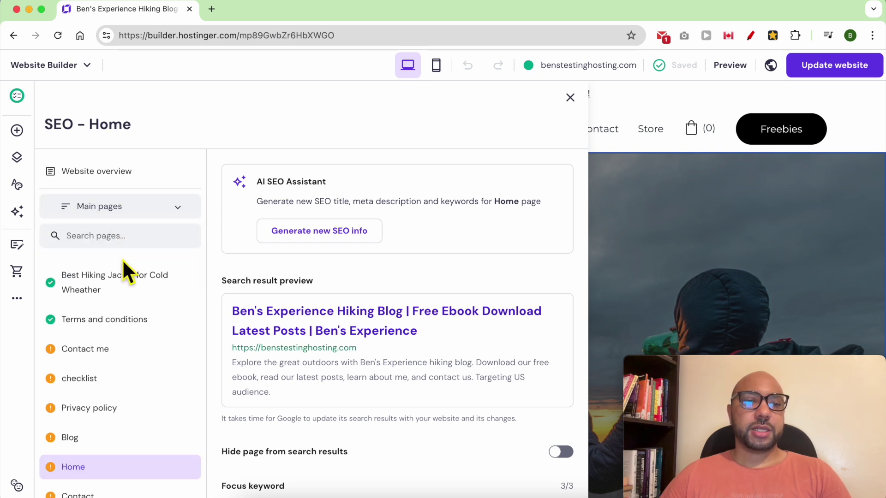
scroll(138, 367, "down", 2)
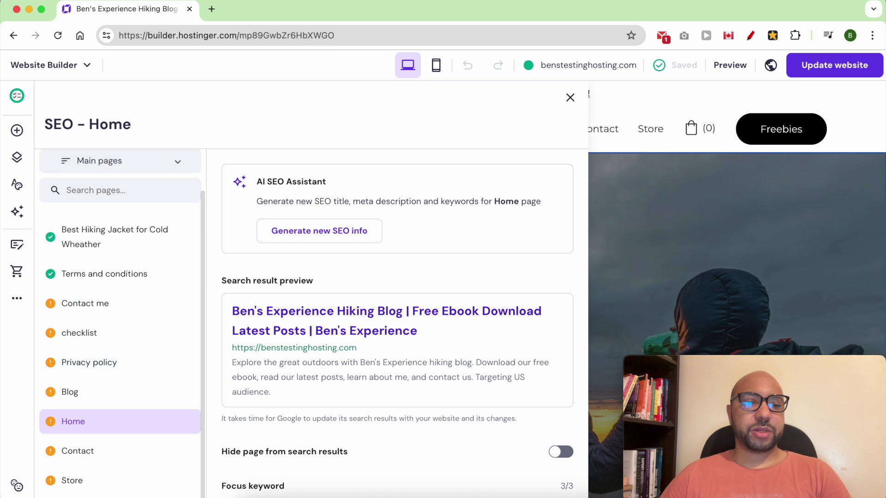
left_click(72, 480)
scroll(298, 339, "down", 1)
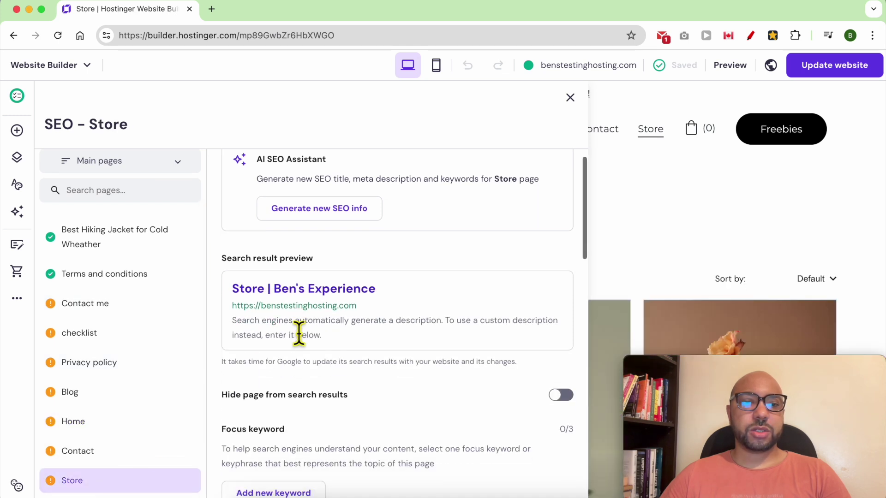
scroll(297, 325, "up", 1)
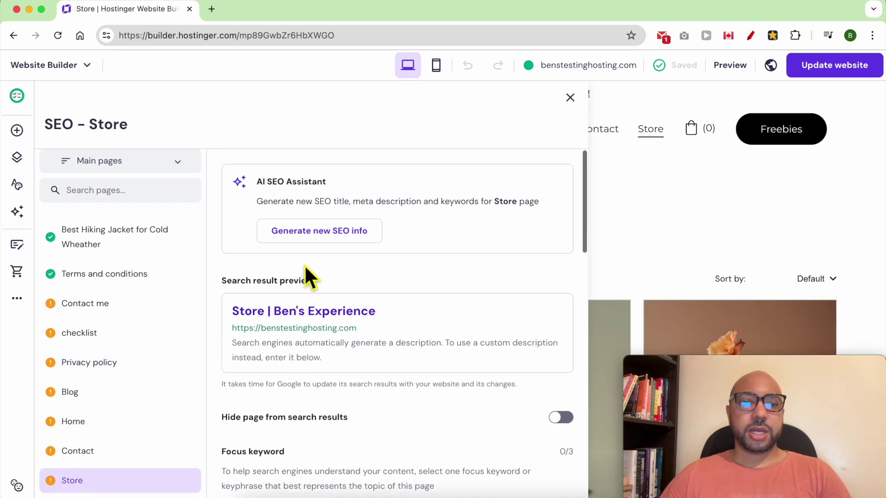
Step: Start AI SEO generation, describe the page as about best hiking shoes 2024, fix the 'm y' typo and continue
left_click(342, 236)
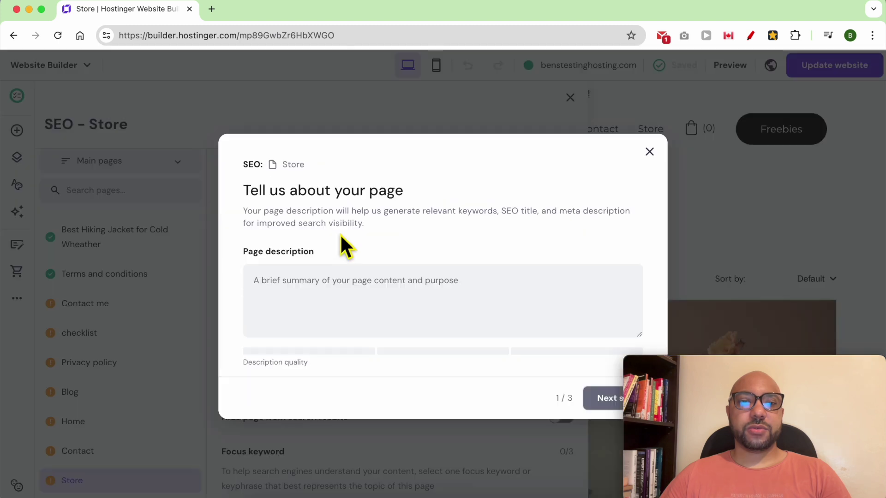
left_click(297, 290)
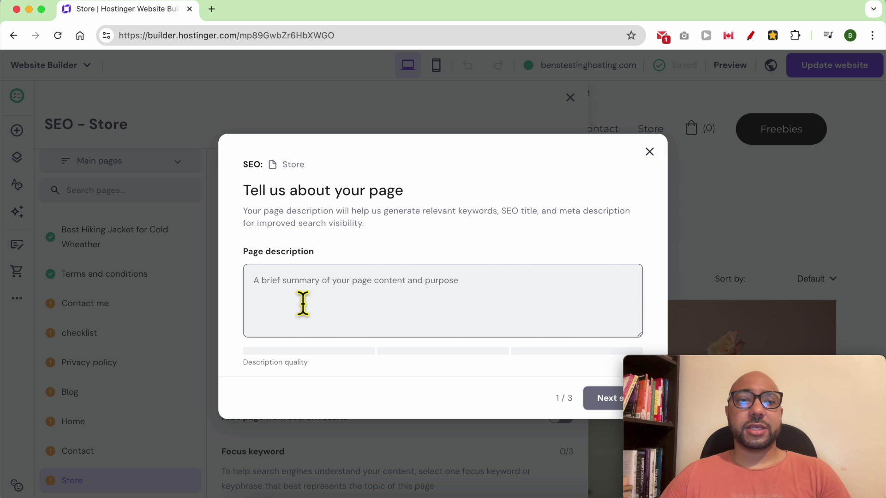
type("This blog post is about my")
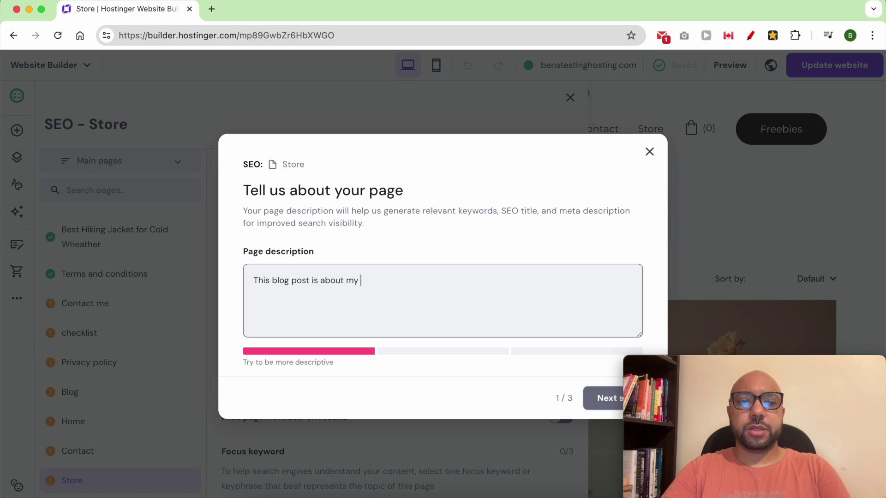
type("sh")
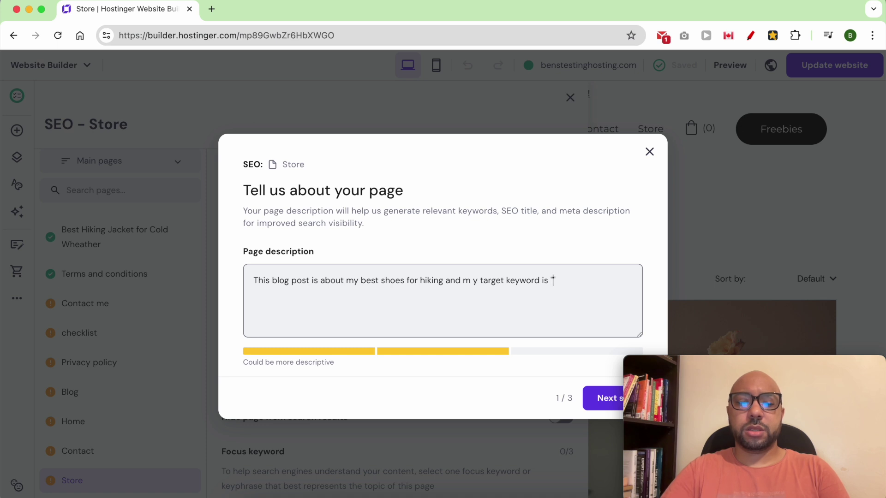
type("best hiking ")
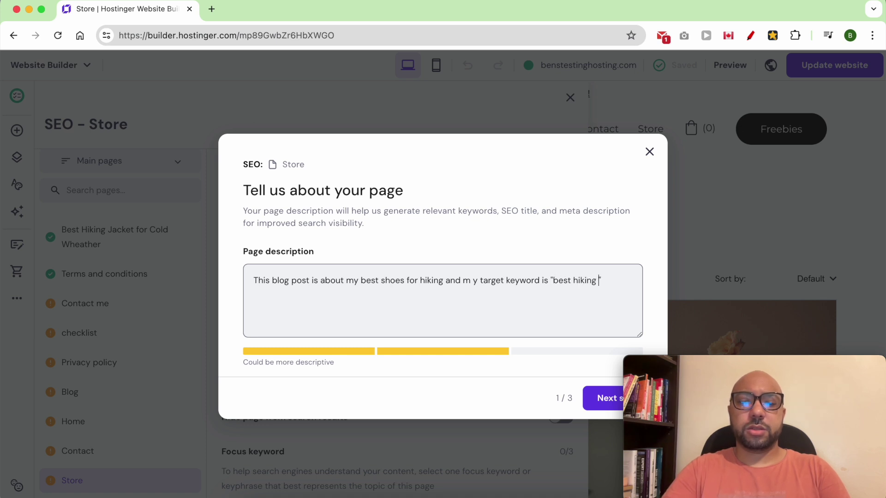
type("24")
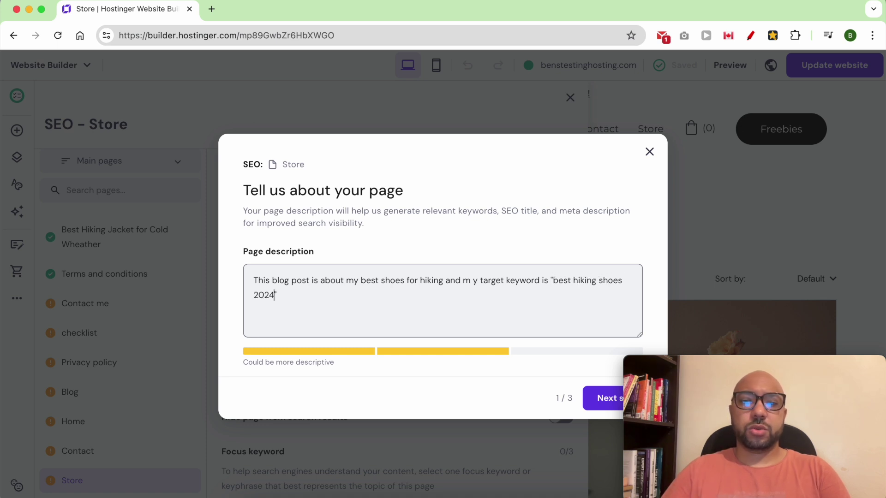
left_click(473, 280)
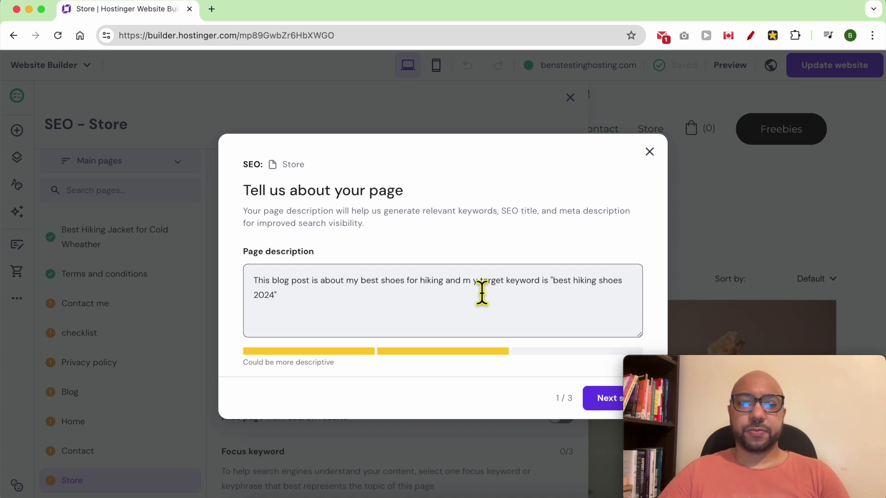
key("BackSpace")
left_click(609, 398)
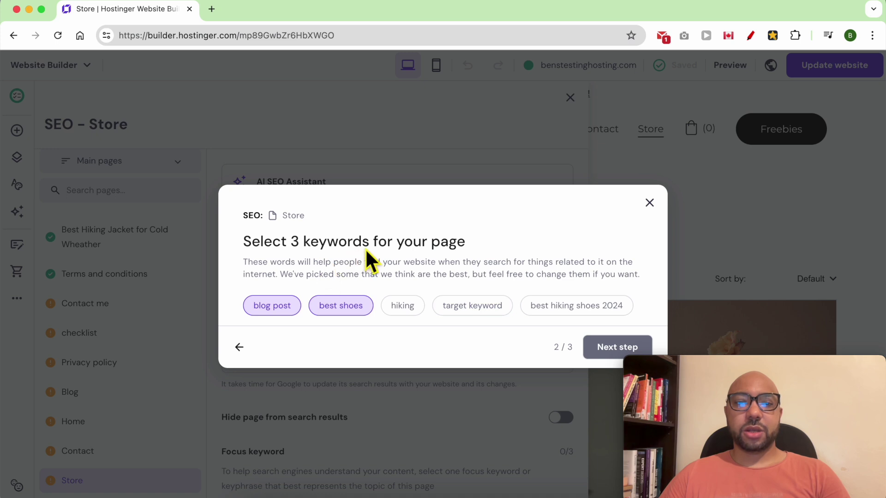
Step: Keep best shoes, add best hiking shoes 2024 and hiking, drop blog post, and continue to step 3
left_click(557, 308)
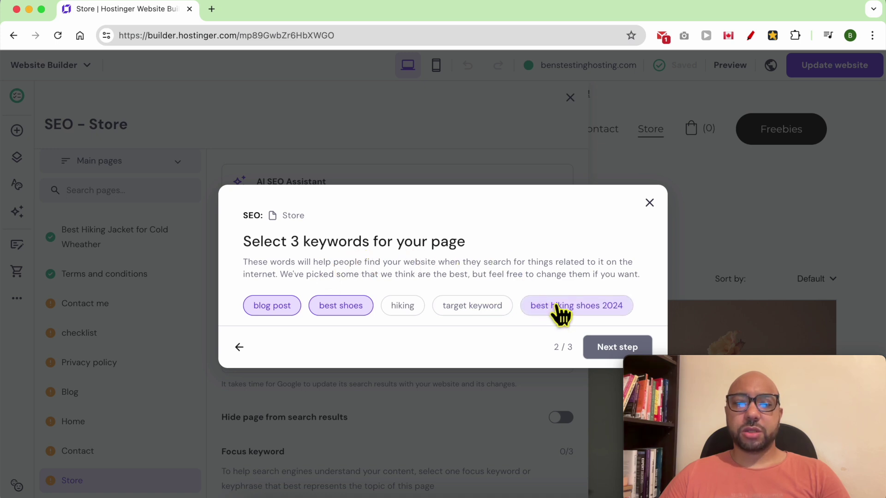
left_click(558, 308)
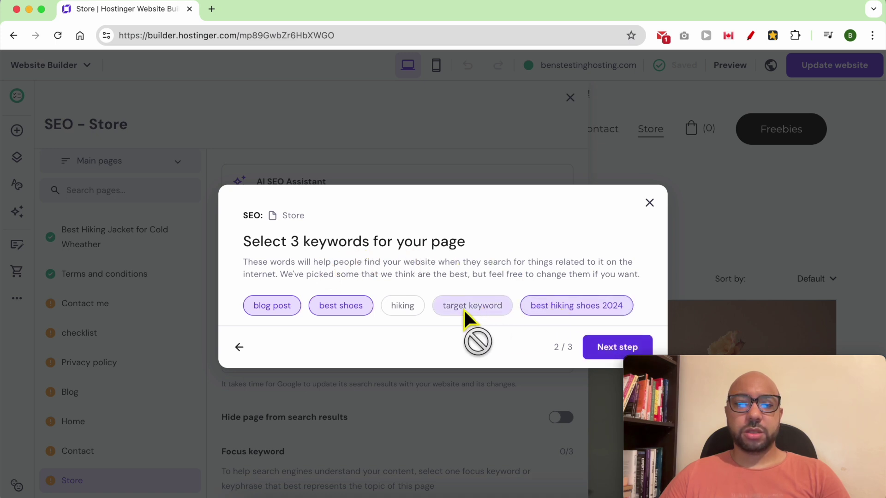
left_click(272, 305)
left_click(402, 305)
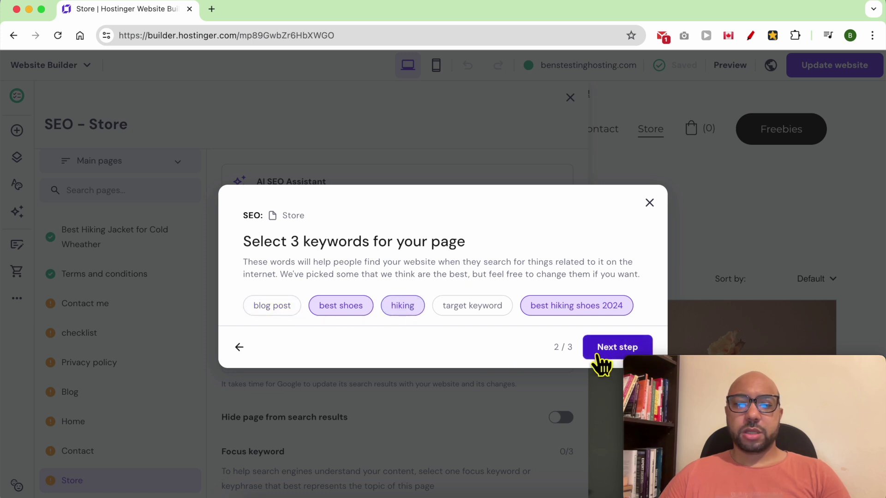
left_click(609, 350)
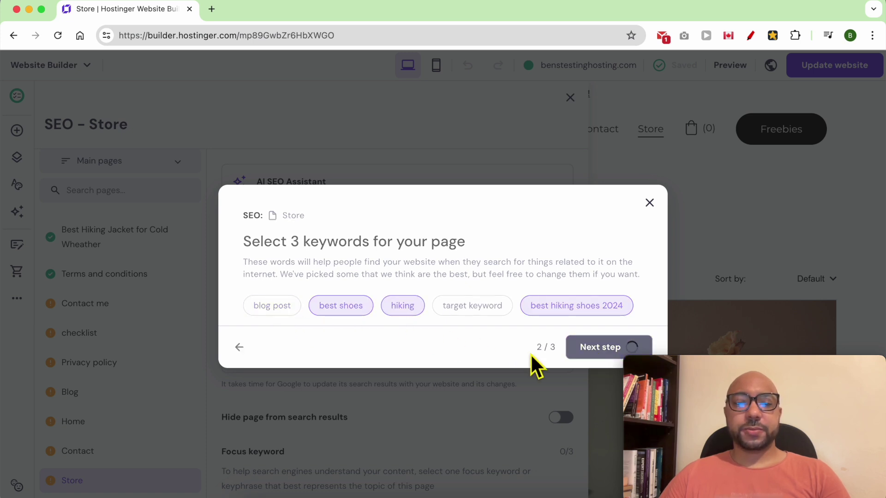
scroll(397, 314, "down", 2)
Step: Inspect the generated SEO title and meta description by selecting words in them
double_click(398, 332)
left_click(398, 332)
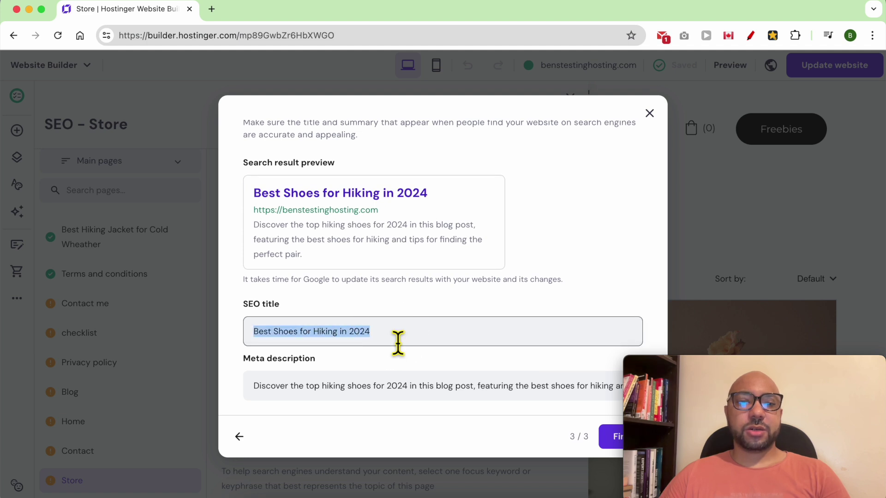
double_click(358, 386)
left_click(405, 385)
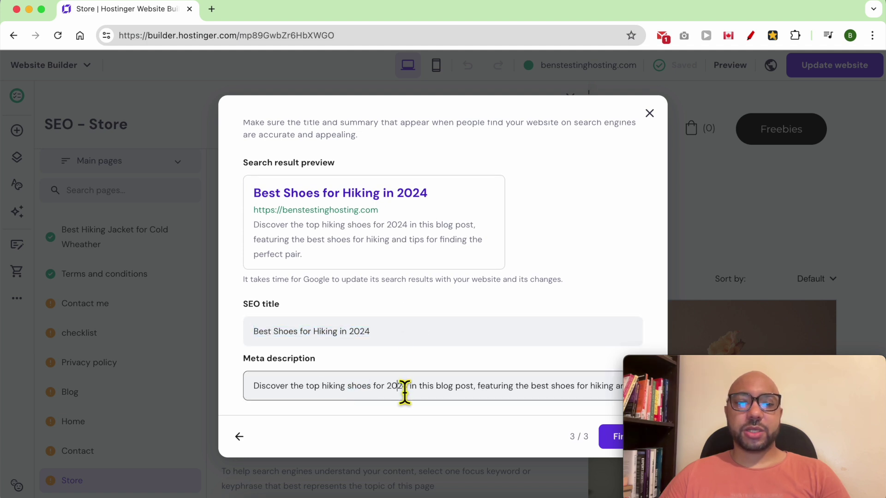
double_click(277, 386)
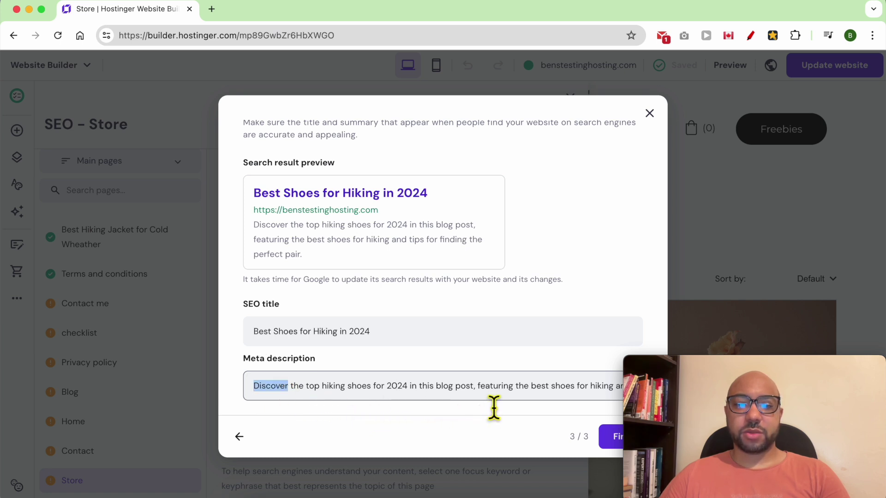
left_click_drag(516, 386, 644, 387)
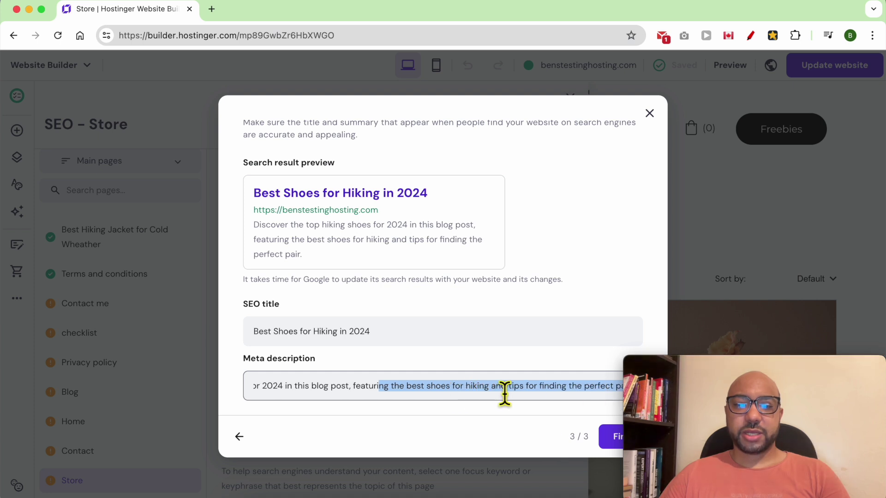
Step: Review the meta description's ending and finish the AI SEO assistant to apply its results
left_click(662, 374)
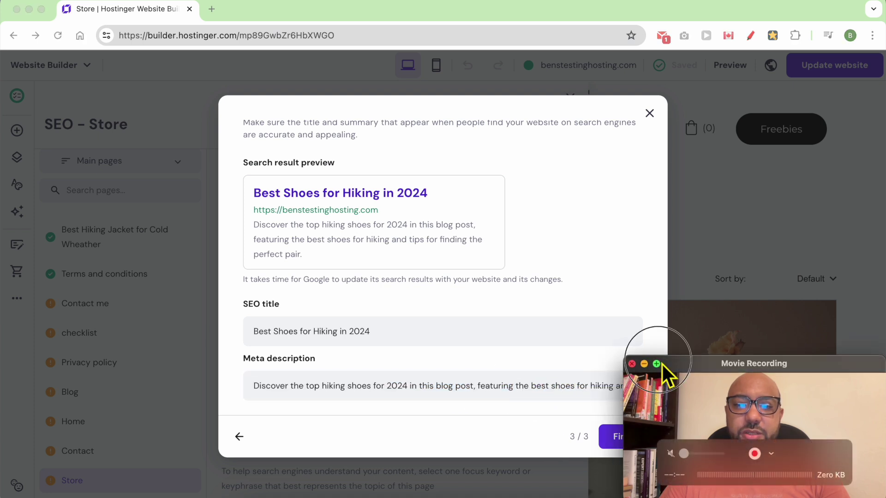
left_click_drag(713, 363, 830, 363)
left_click_drag(603, 390, 692, 392)
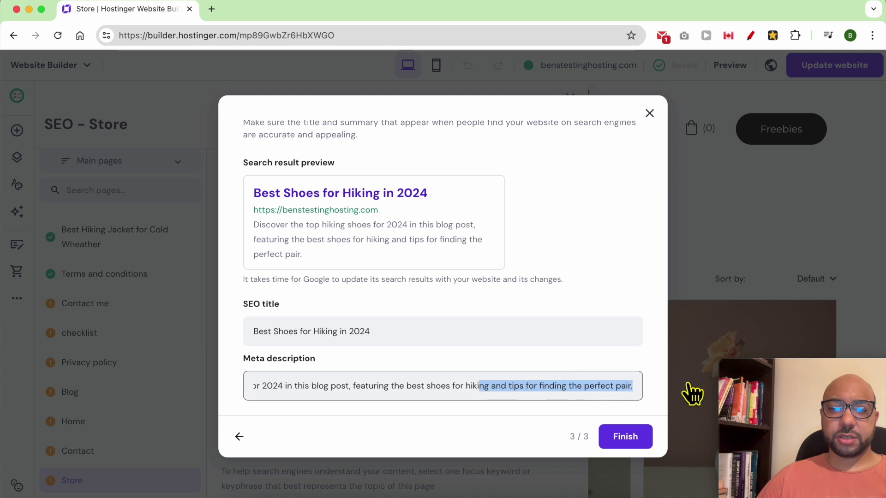
left_click(627, 436)
Step: Replace the Store page's URL slug with best-hiking-shoes-2024 and apply it
left_click_drag(807, 369, 727, 367)
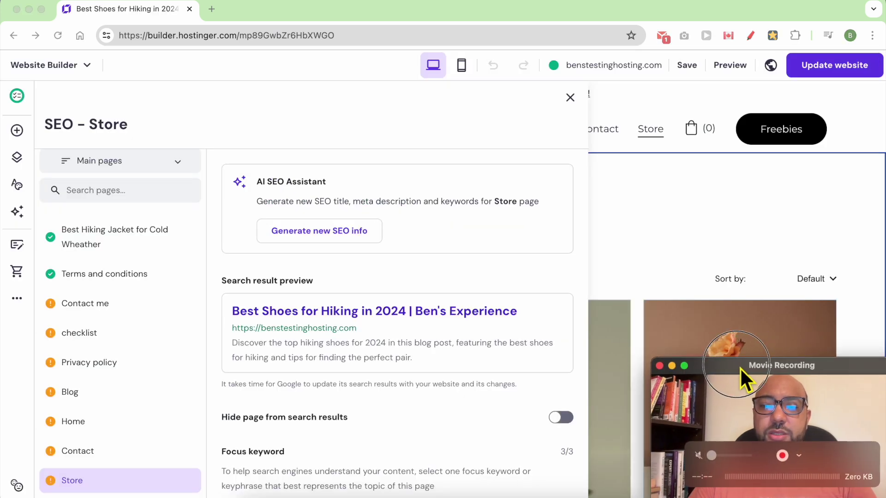
scroll(438, 341, "down", 8)
scroll(306, 333, "up", 4)
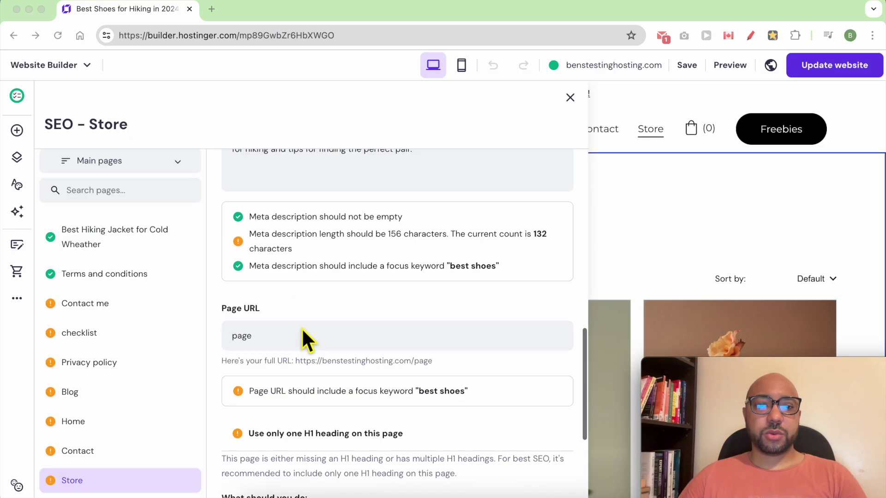
scroll(323, 228, "up", 2)
scroll(315, 249, "up", 2)
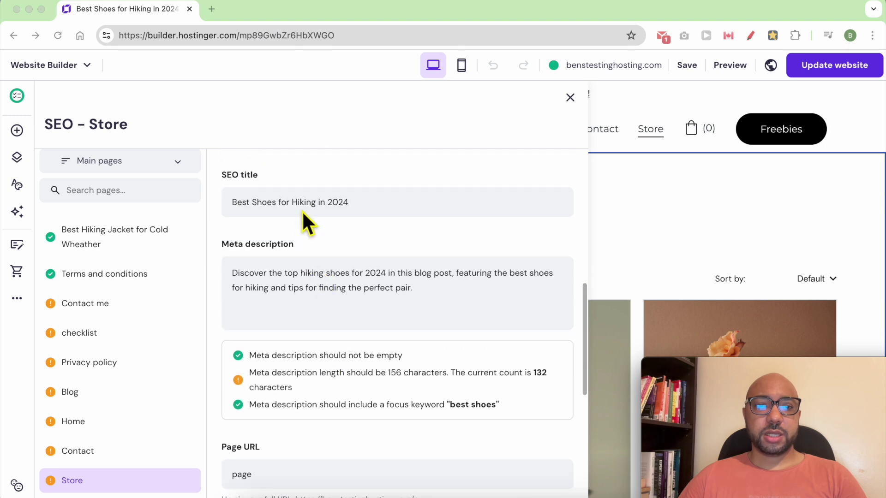
triple_click(302, 203)
triple_click(294, 274)
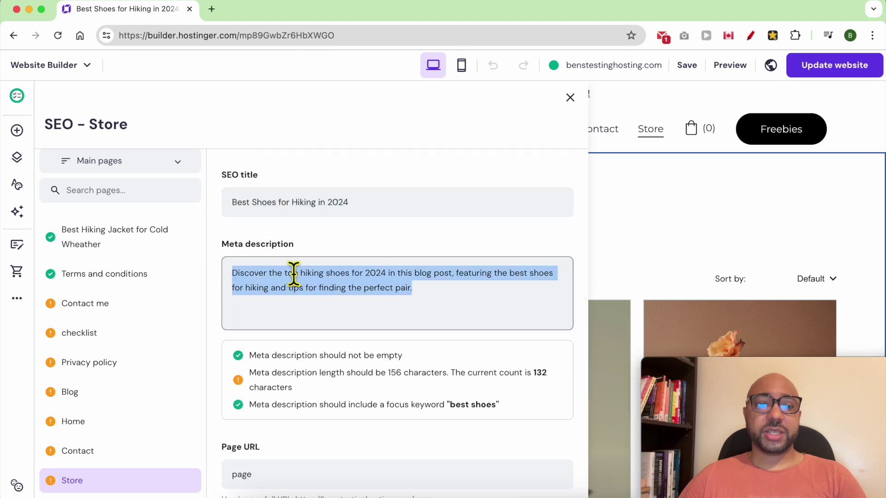
scroll(293, 274, "down", 4)
triple_click(281, 262)
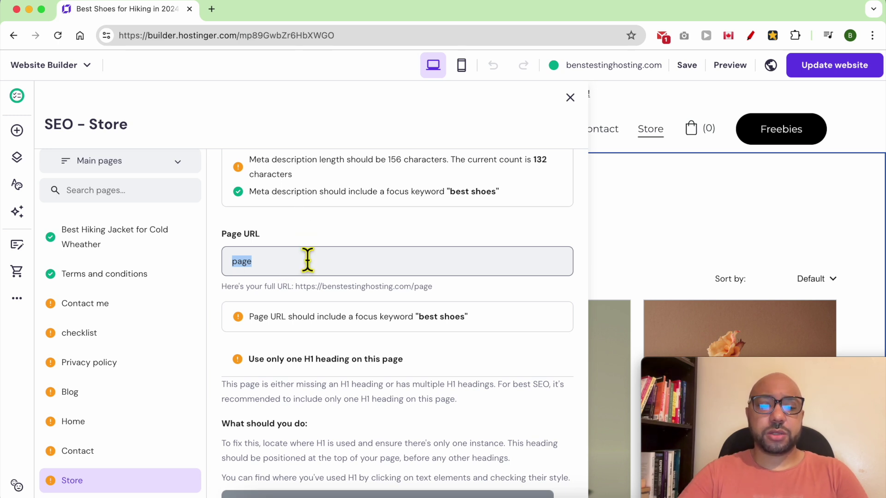
type("best-hiking-shoes-f")
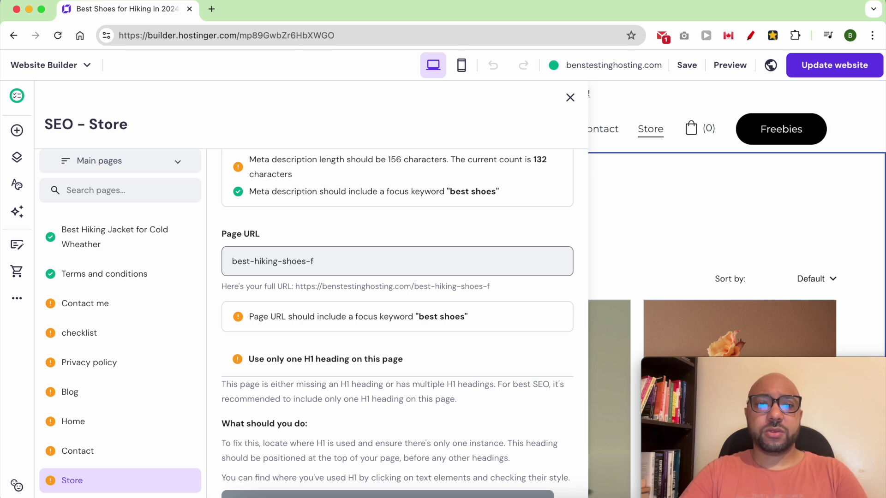
key("BackSpace")
type("2024")
left_click(415, 342)
scroll(339, 285, "up", 5)
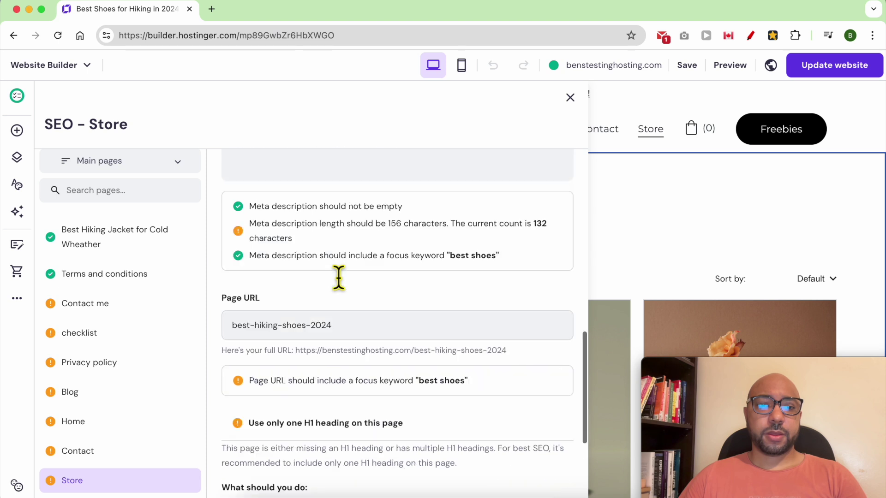
scroll(339, 284, "up", 5)
scroll(337, 276, "up", 2)
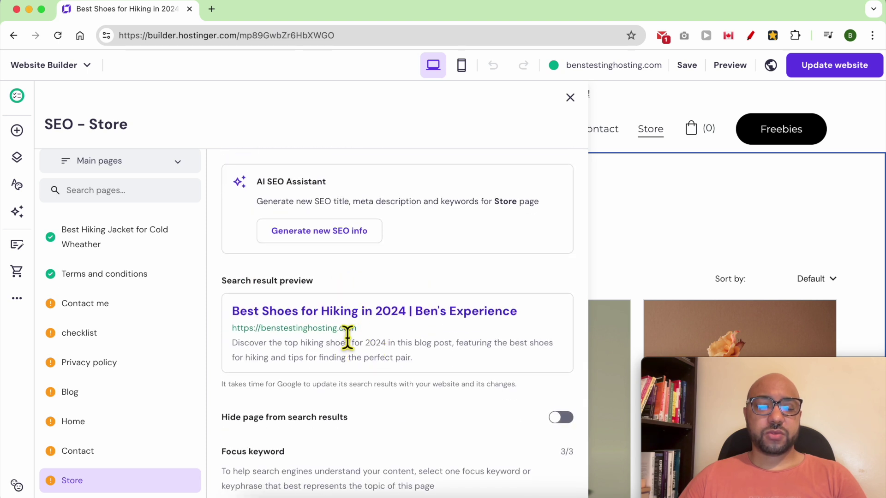
scroll(339, 337, "down", 5)
scroll(354, 332, "down", 3)
scroll(354, 353, "down", 1)
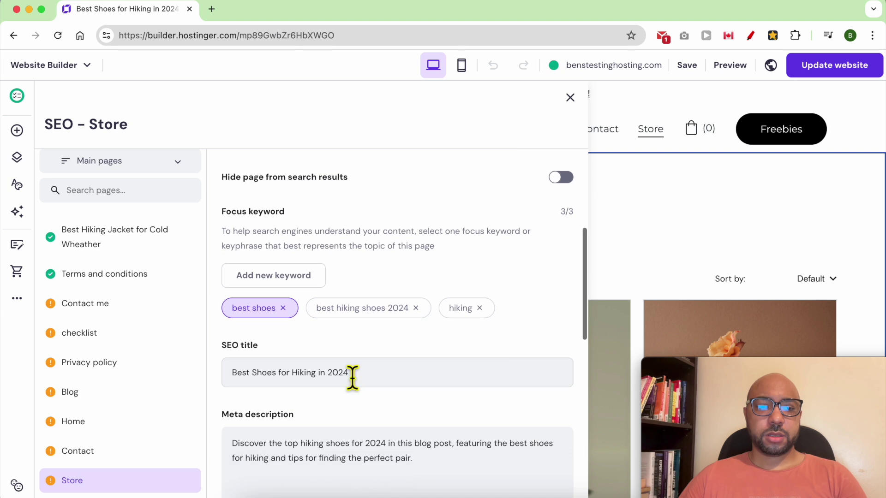
Step: Copy 'Hiking' after 'Best' in the SEO title and delete 'for Hiking'
double_click(303, 372)
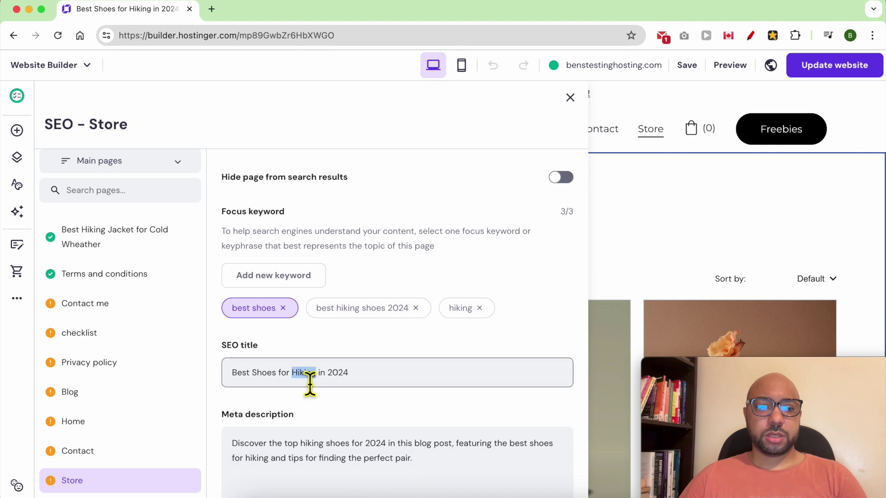
right_click(309, 377)
left_click(325, 231)
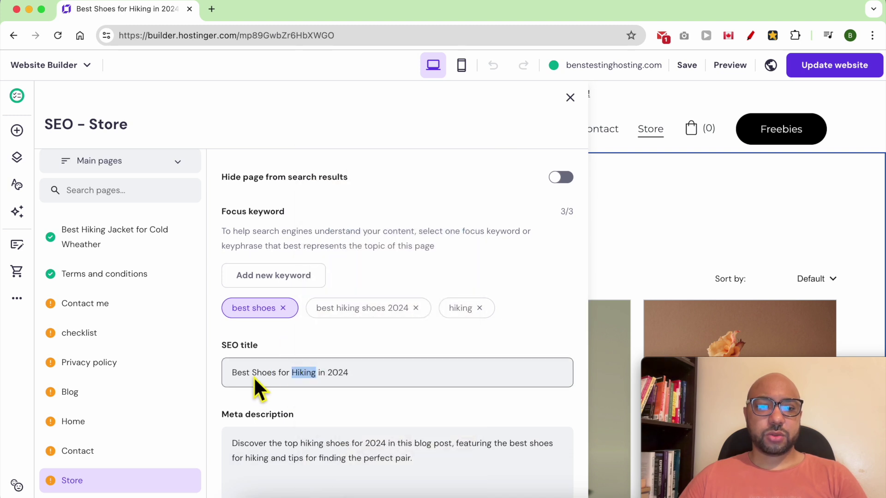
key("super+v")
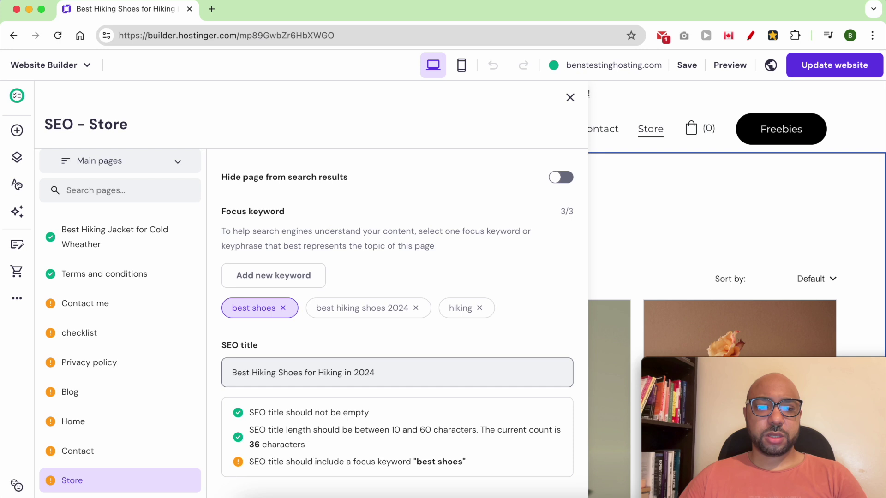
key("BackSpace")
key("BackSpace")
key("BackSpace")
key("BackSpace")
key("BackSpace")
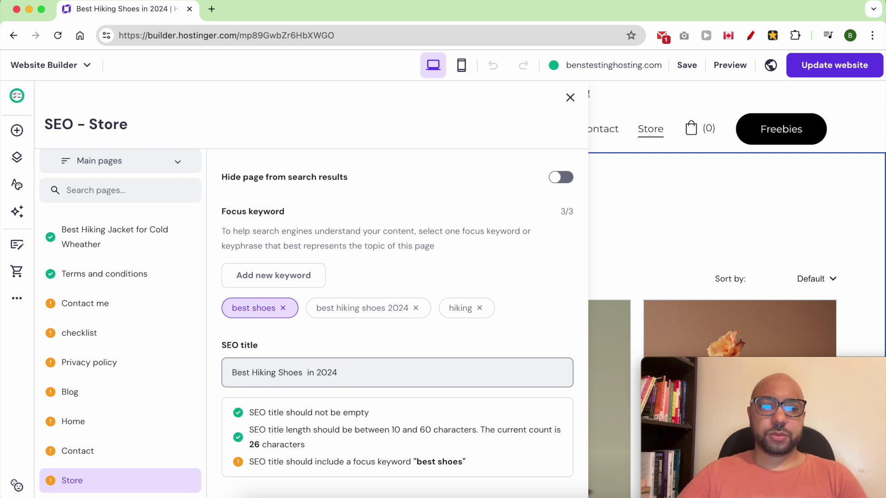
scroll(397, 347, "down", 3)
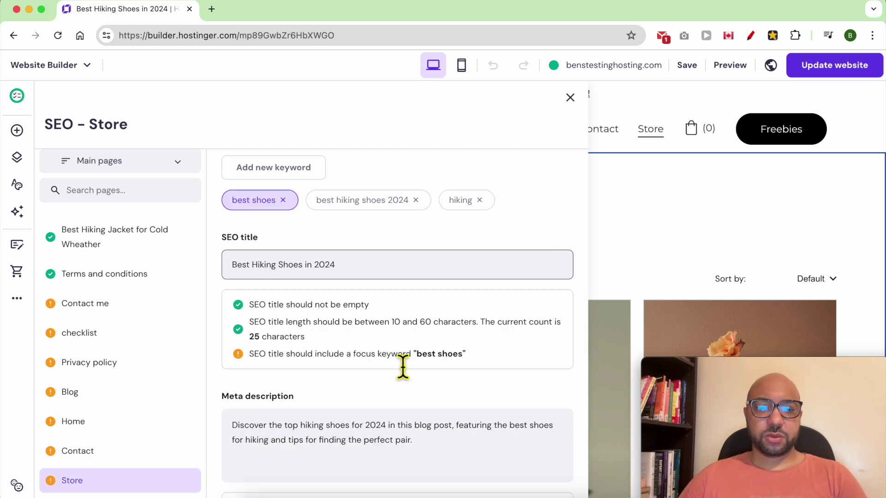
Step: Review the title keyword hint and the 156-character meta description recommendation
left_click_drag(418, 356, 462, 356)
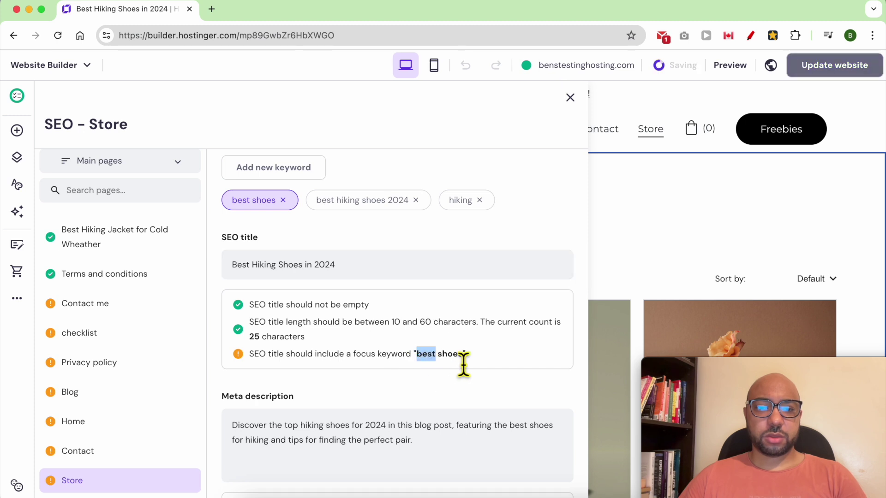
scroll(332, 333, "down", 3)
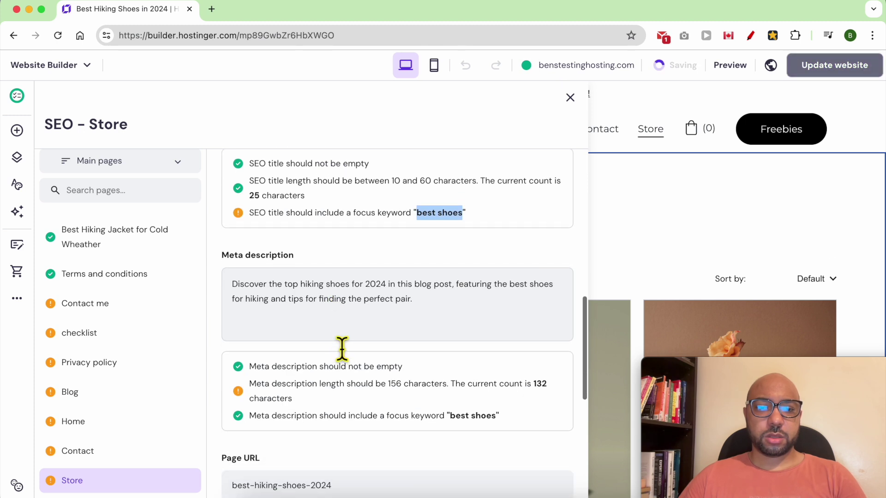
scroll(336, 342, "down", 2)
scroll(341, 352, "down", 1)
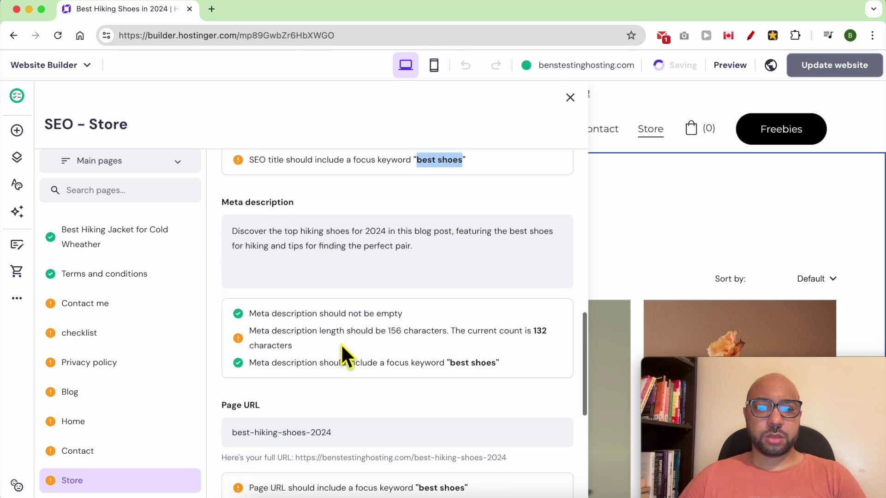
triple_click(298, 341)
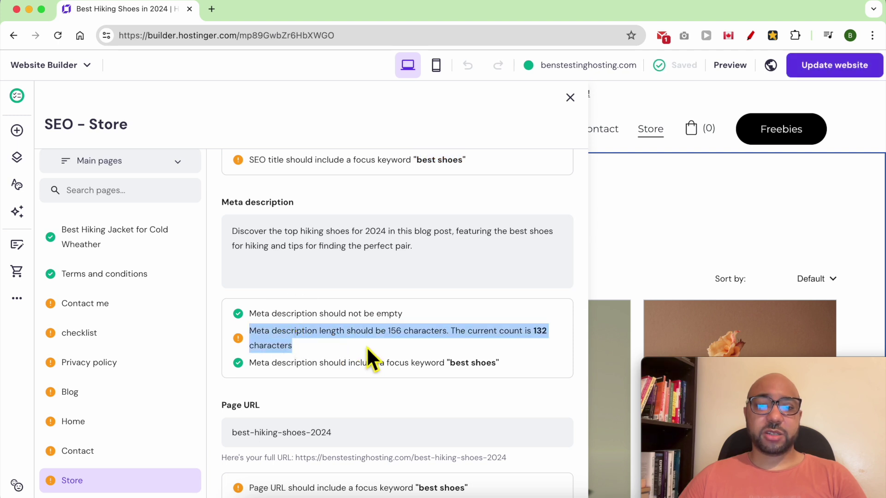
left_click(549, 344)
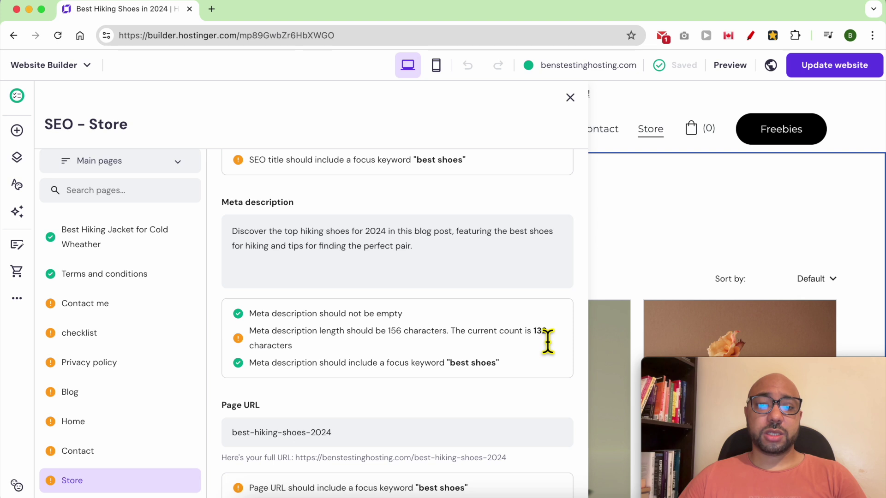
double_click(395, 331)
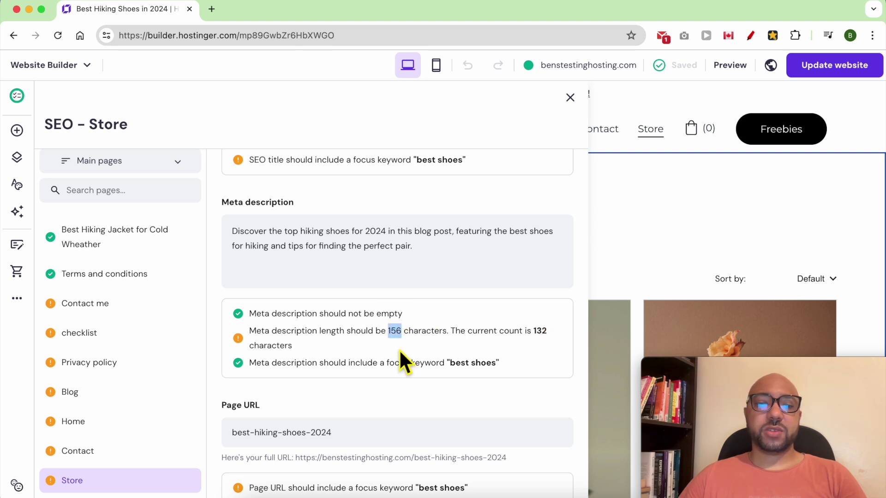
scroll(402, 353, "down", 3)
scroll(380, 351, "down", 5)
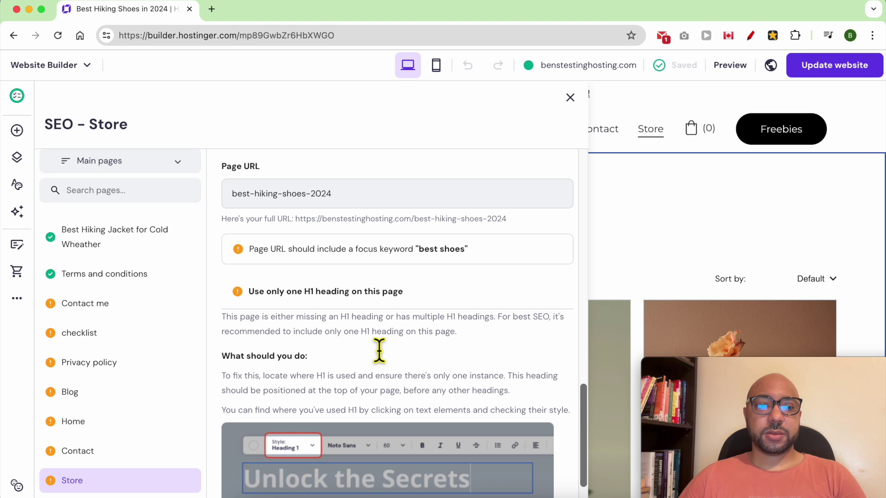
scroll(372, 343, "up", 1)
Step: Check the saved URL slug, SEO title 'Best Hiking Shoes in 2024' and meta description
double_click(357, 239)
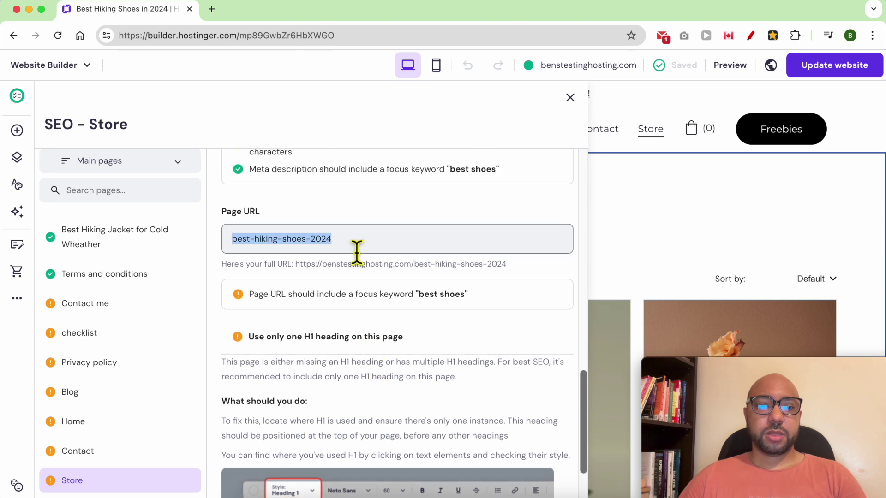
scroll(357, 253, "up", 3)
scroll(337, 367, "up", 2)
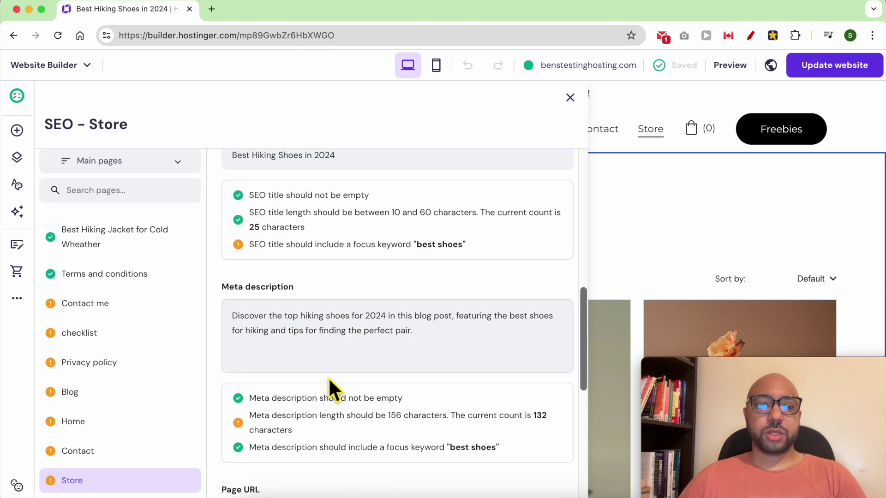
scroll(328, 377, "down", 3)
scroll(345, 350, "up", 4)
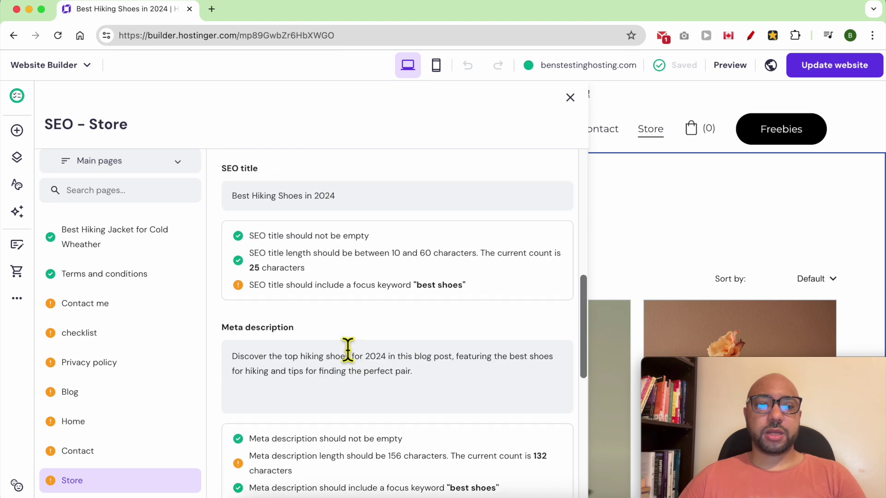
scroll(319, 279, "up", 1)
double_click(351, 235)
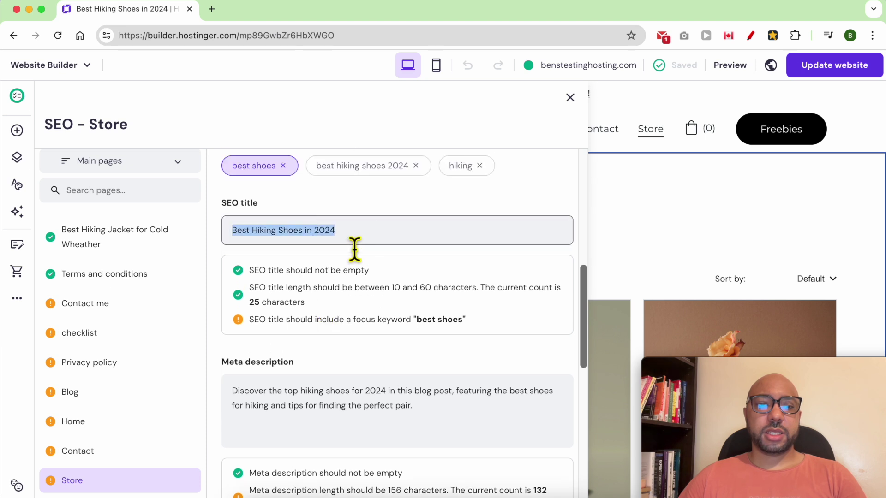
triple_click(292, 424)
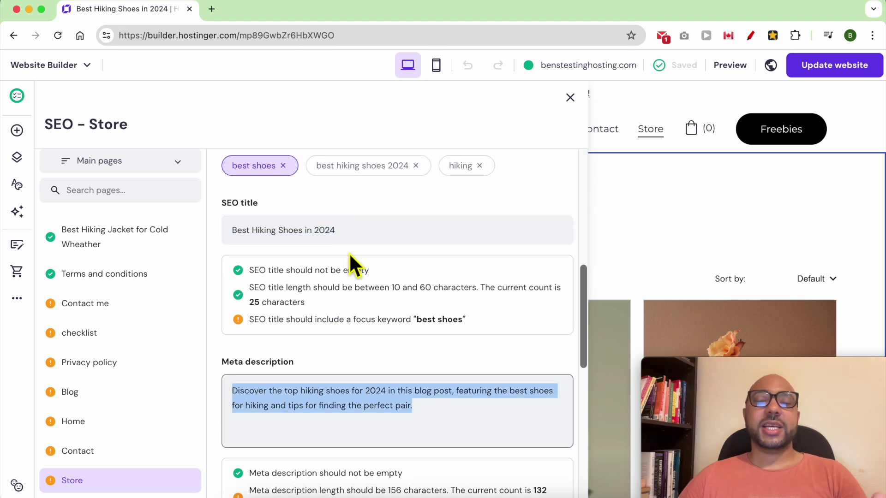